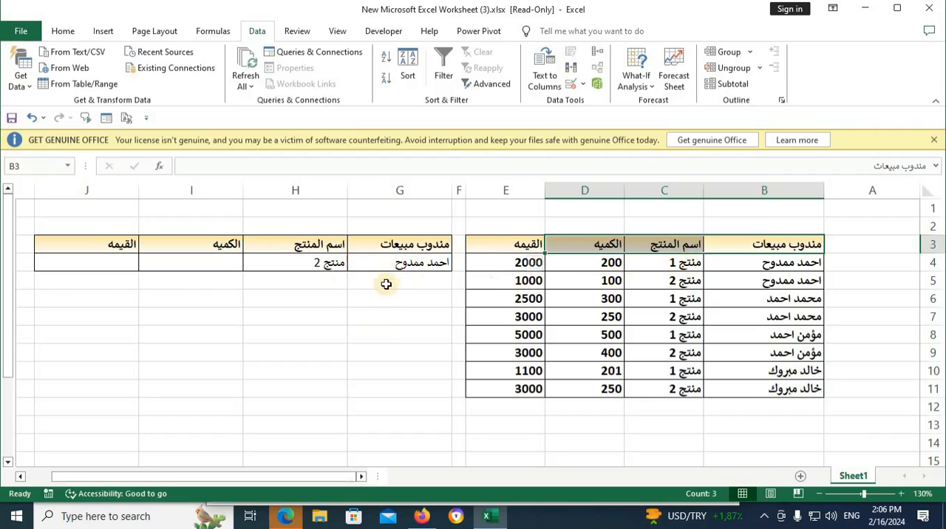
Step: Begin a VLOOKUP formula in I4 using G4 as the lookup value and B4:E11 as the table array
click(396, 264)
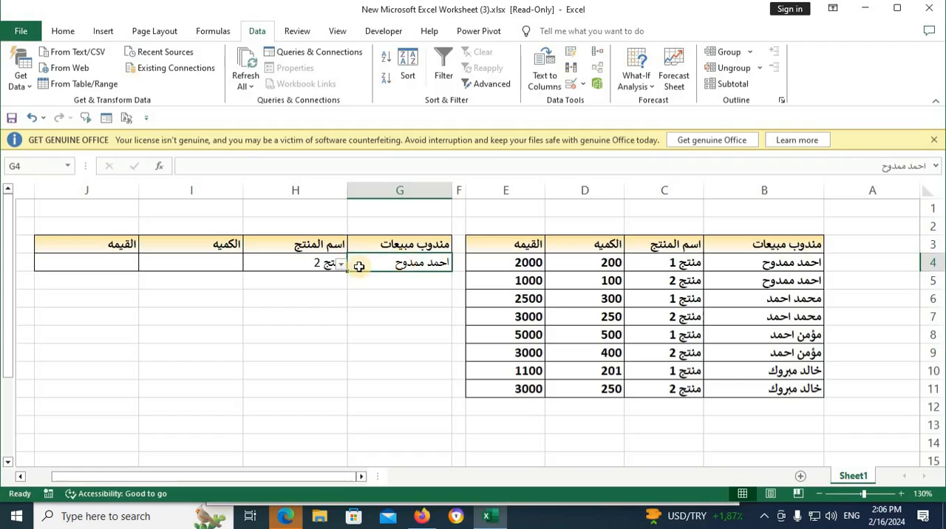
click(300, 264)
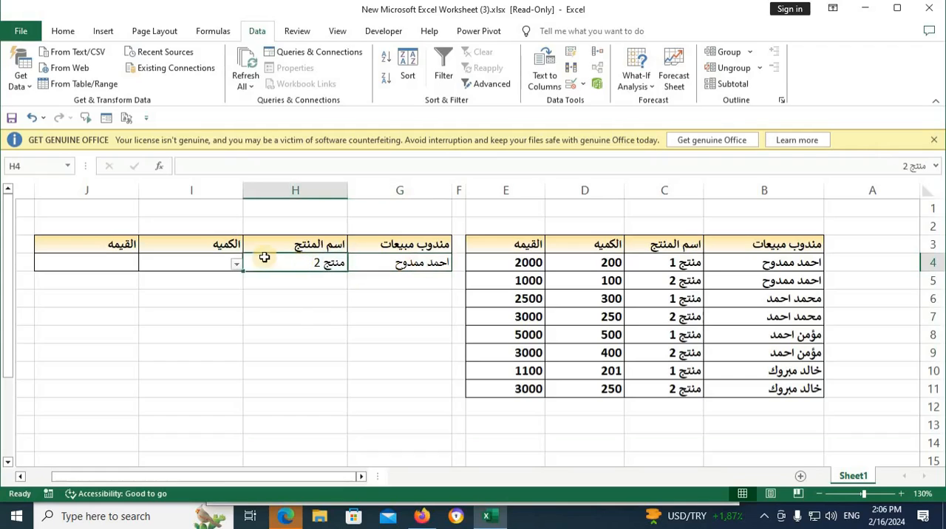
click(217, 264)
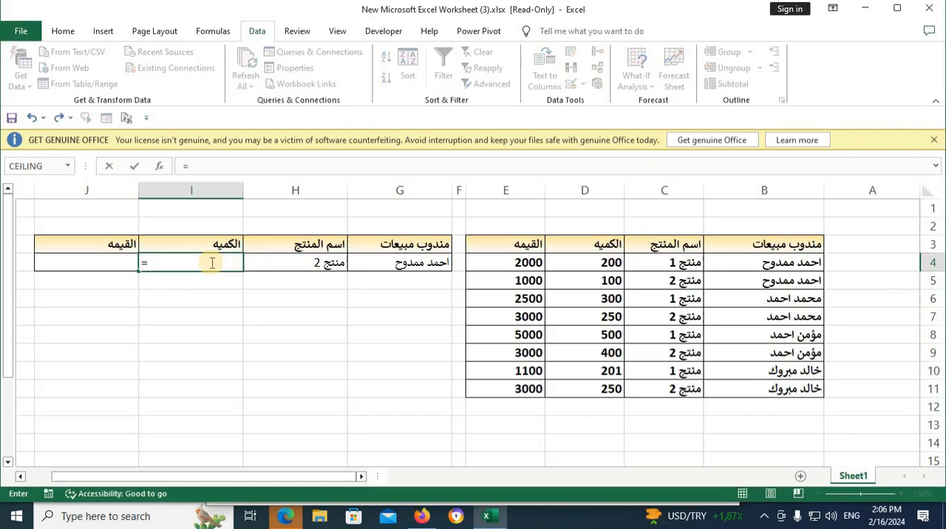
text(v)
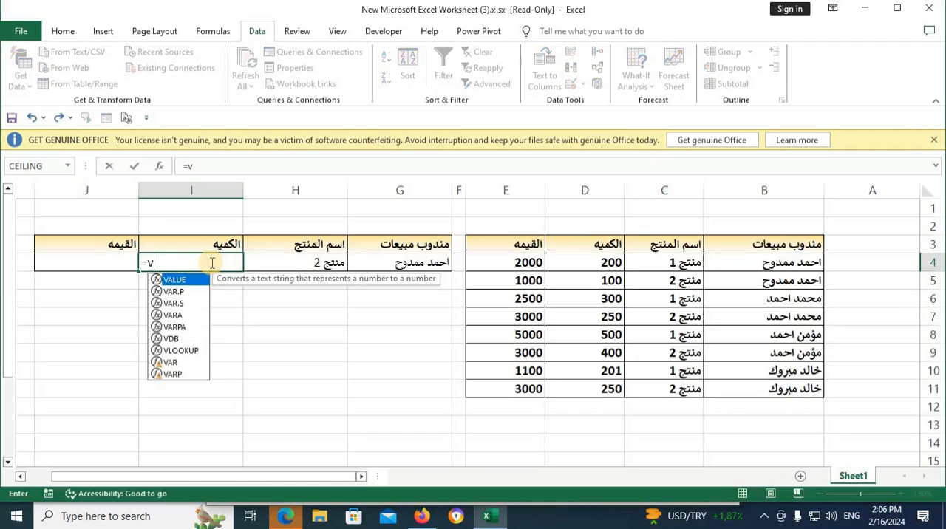
double_click(199, 345)
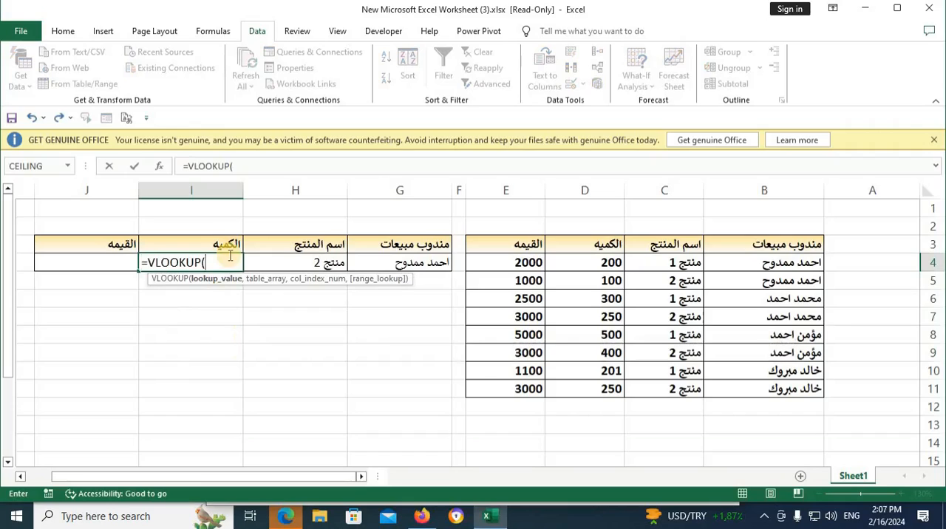
click(400, 262)
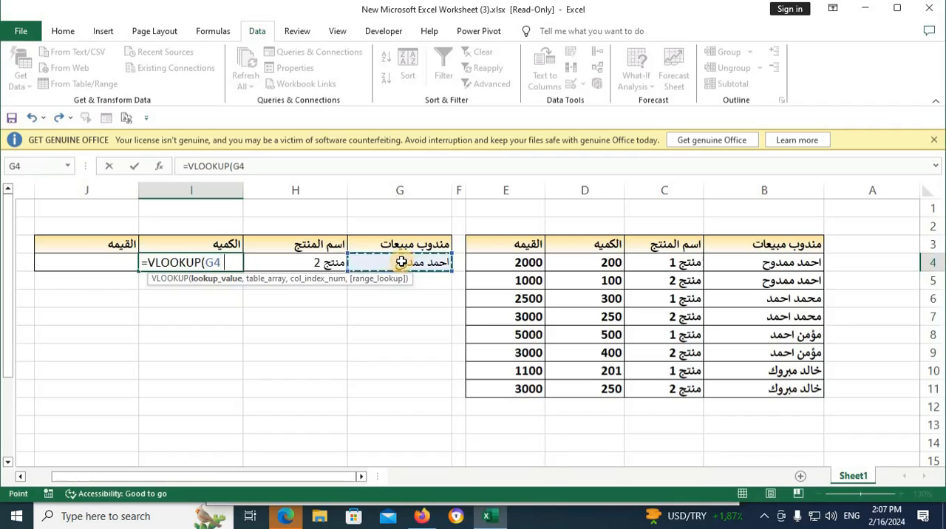
text(,)
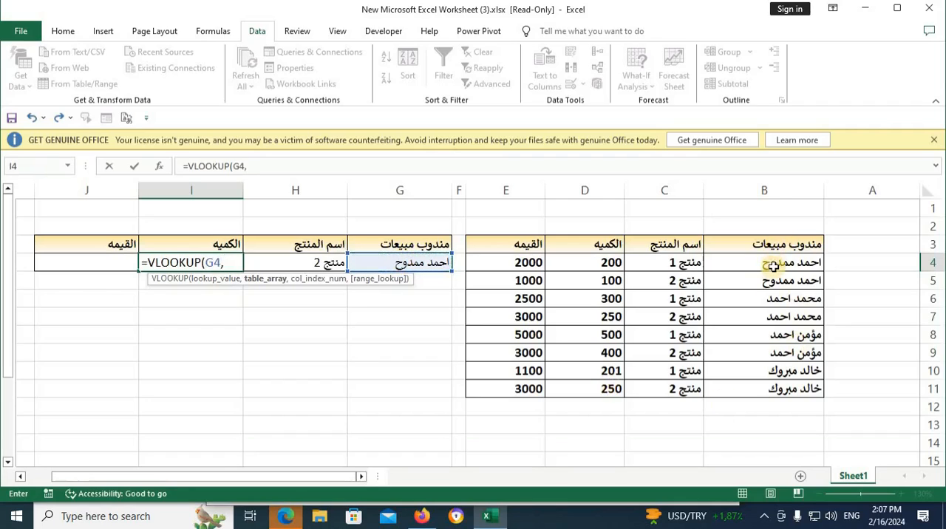
drag(773, 264, 501, 390)
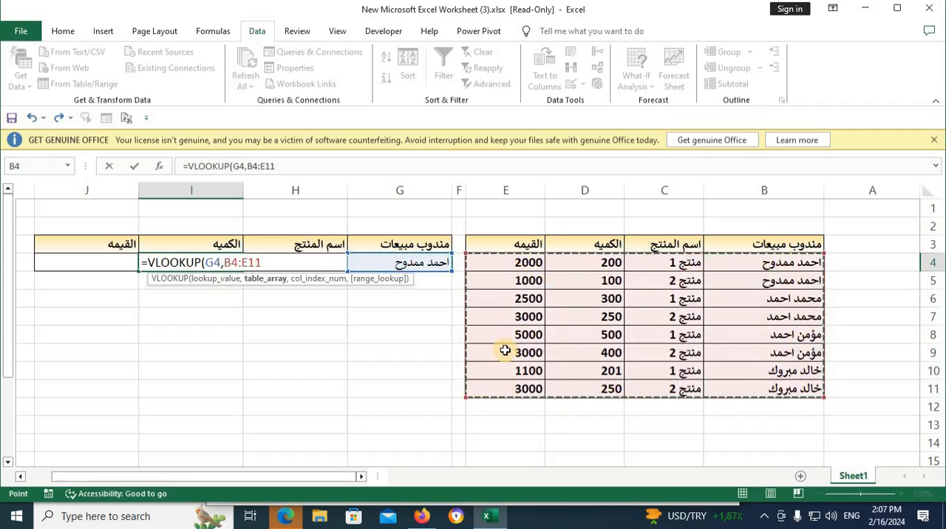
text(,)
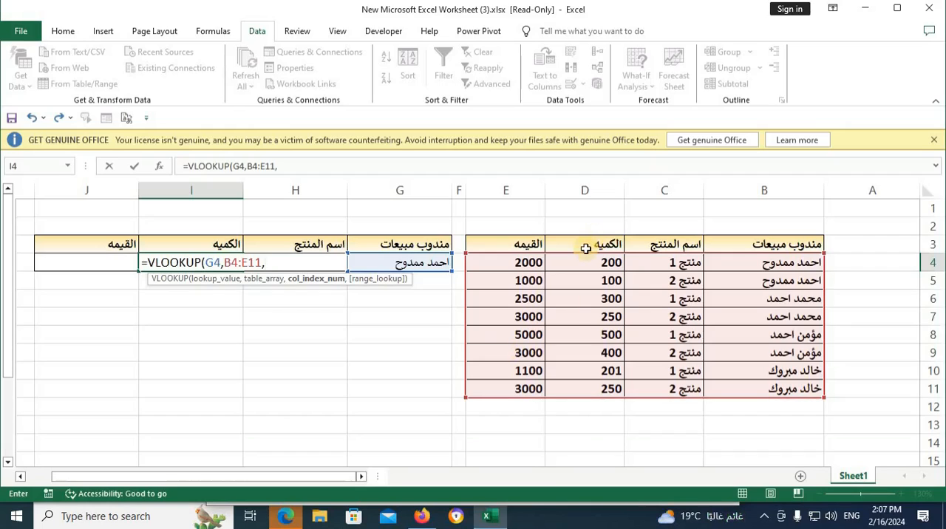
text(3,0)
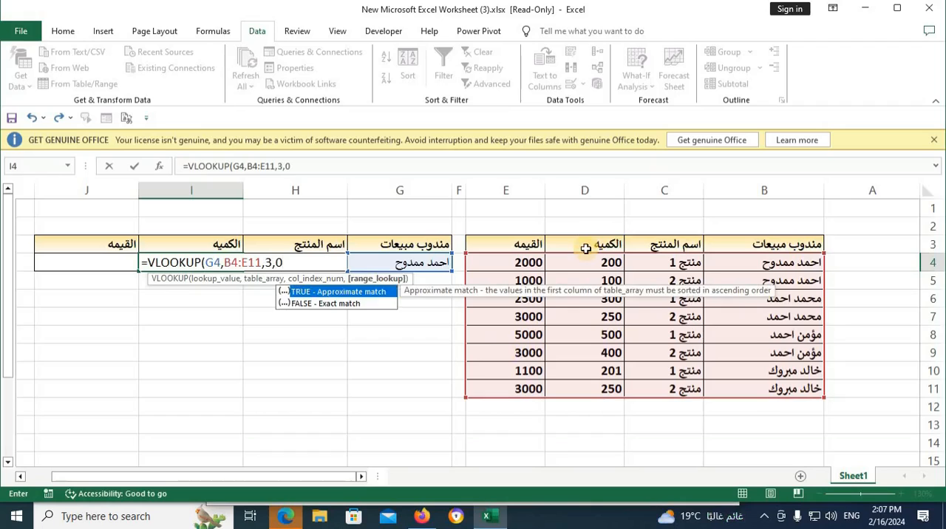
text())
Step: Complete the I4 lookup formula with column index 3 and exact match 0
key(Return)
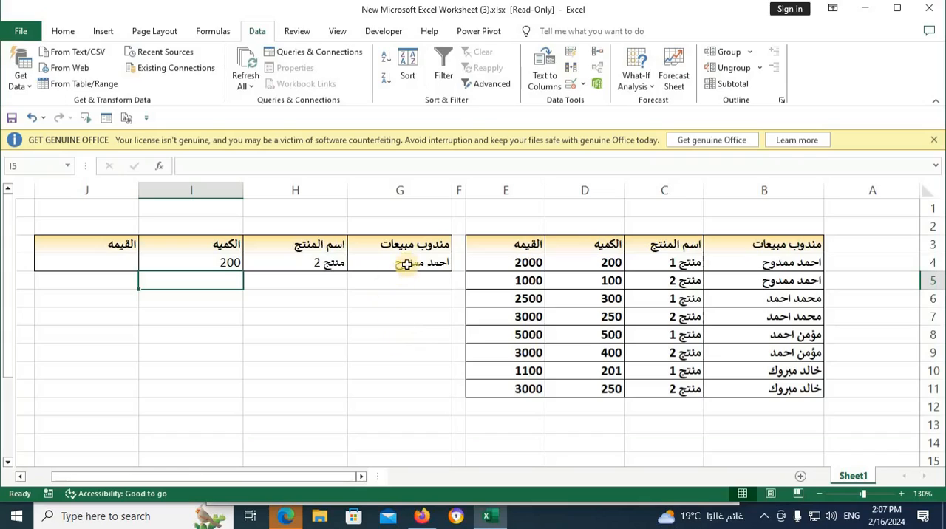
Step: Compare the I4 lookup result and the product in H4 with the products and quantities in source rows 4 and 5
click(789, 284)
click(648, 278)
click(602, 276)
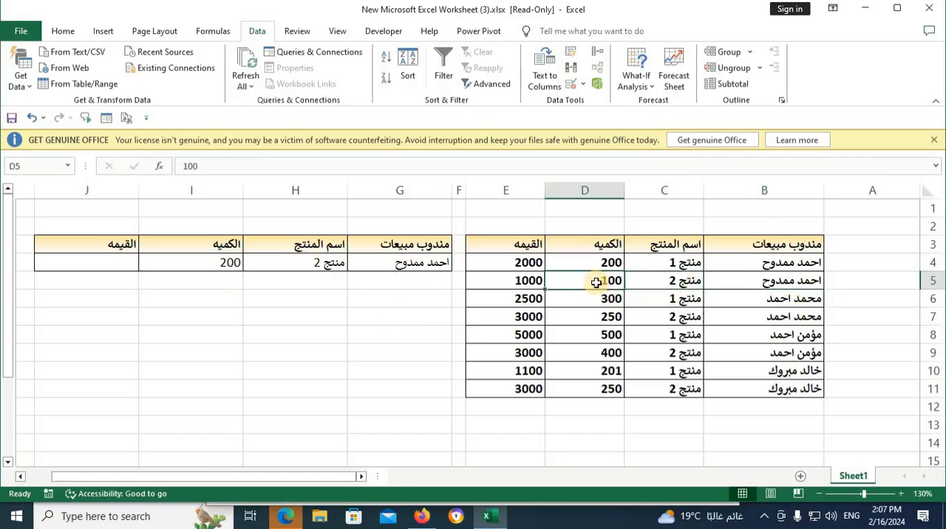
click(595, 268)
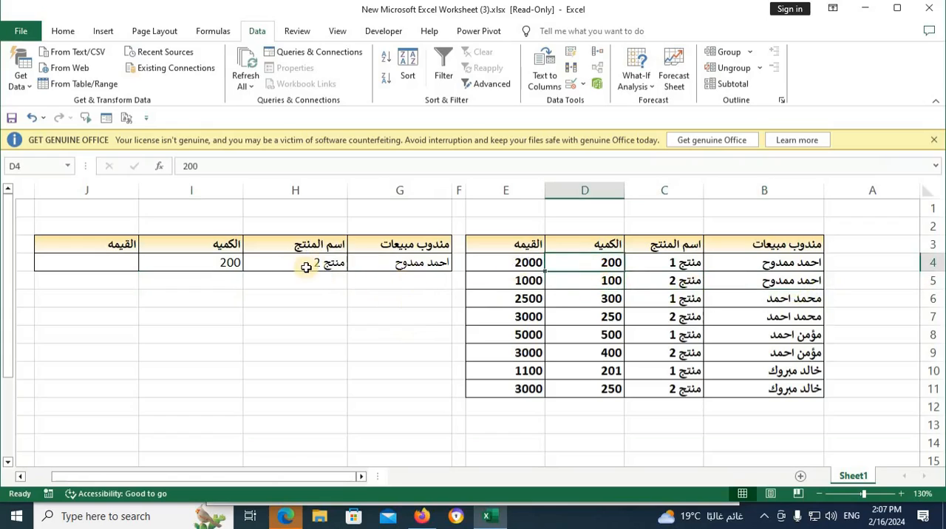
click(234, 261)
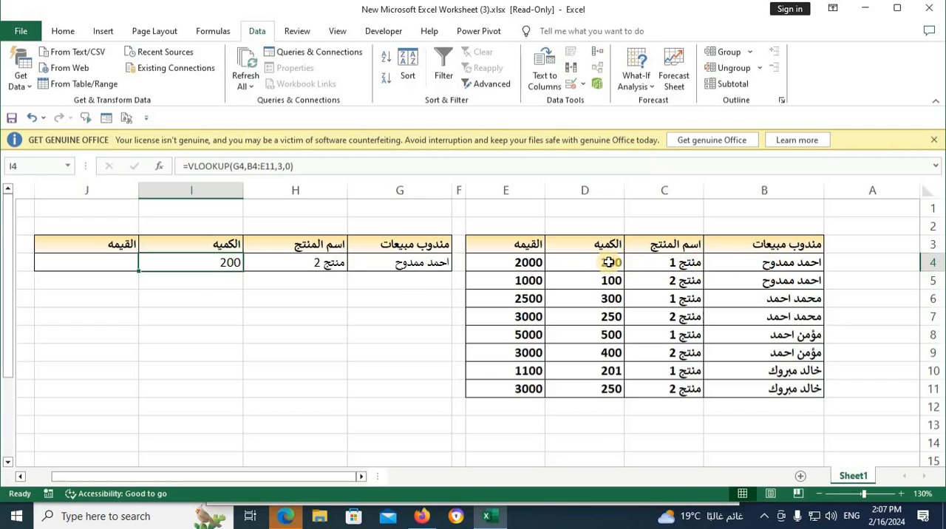
click(322, 266)
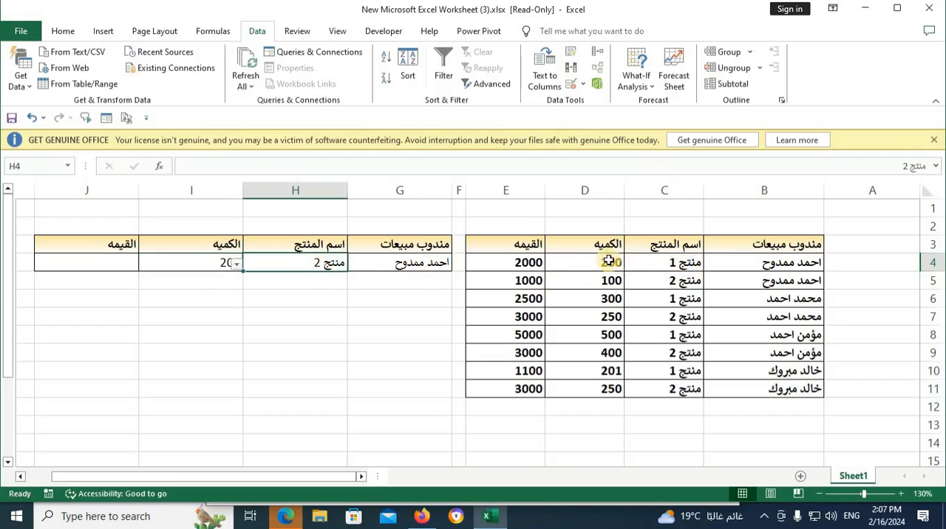
click(654, 262)
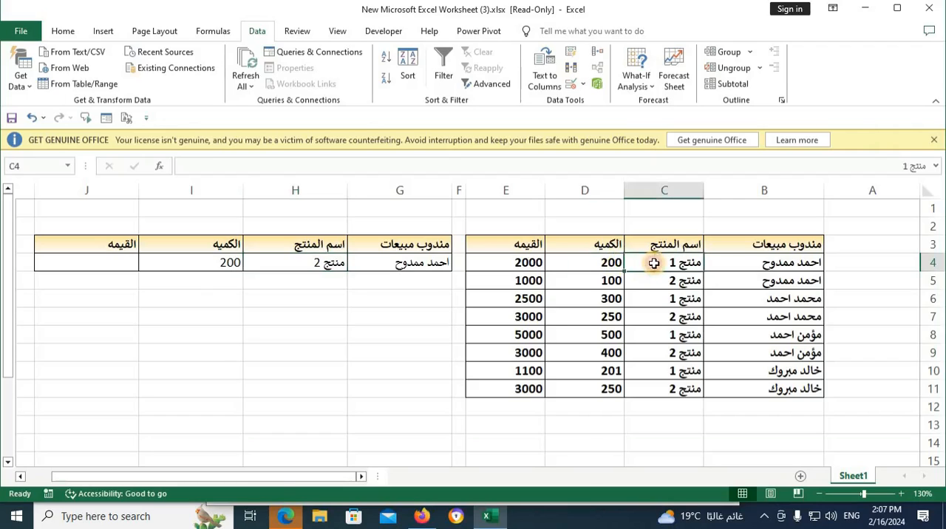
click(575, 263)
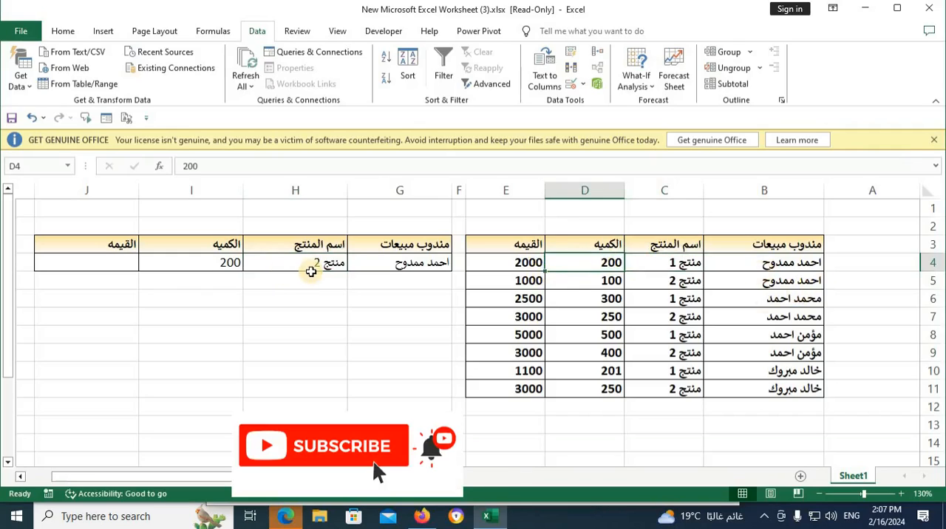
click(313, 268)
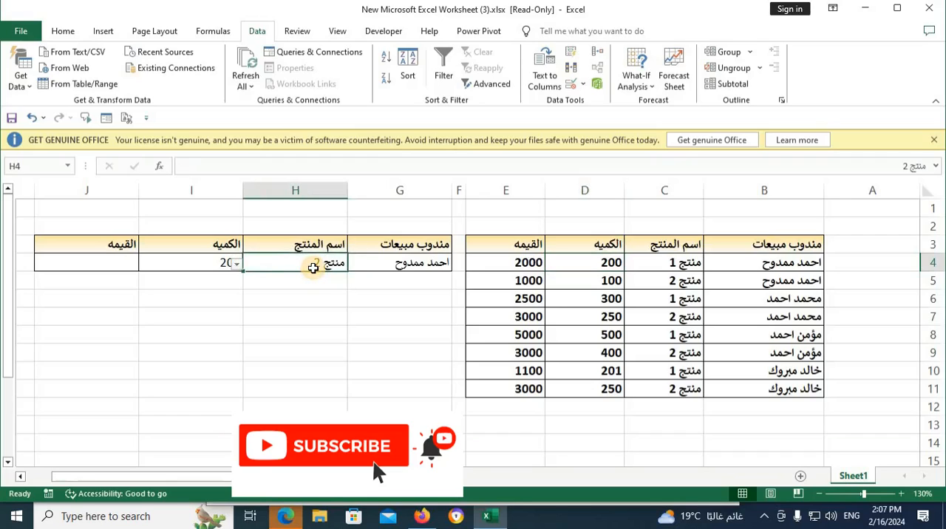
Step: Clear the lookup formula from quantity cell I4
click(217, 268)
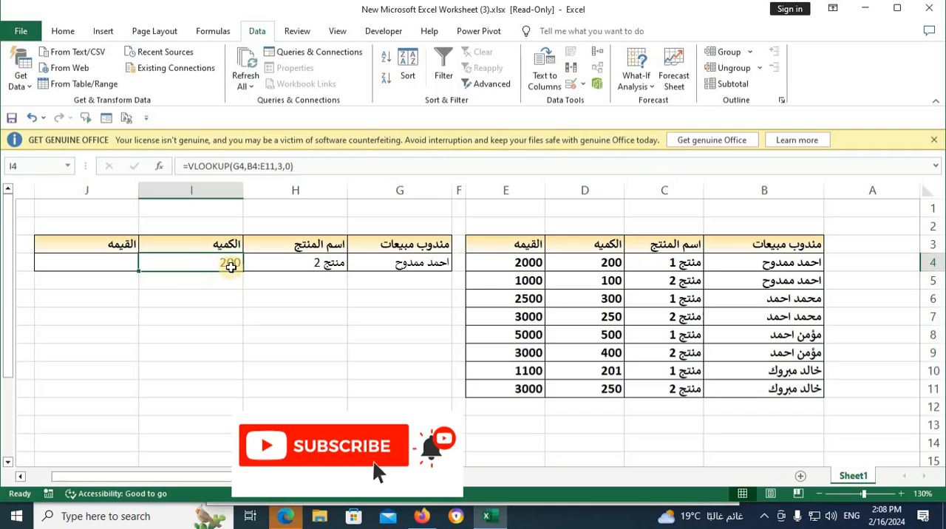
key(Delete)
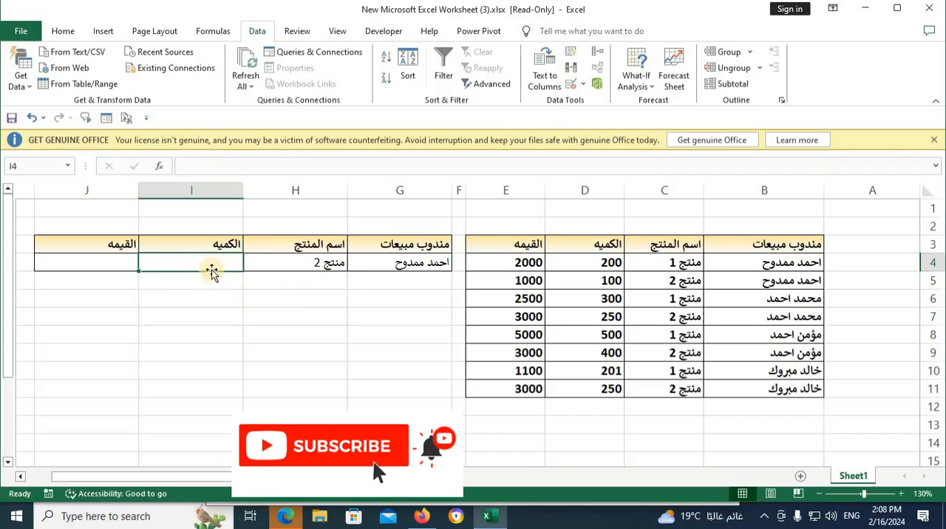
Step: Enter =B4&C4 in A4 to join salesperson and product, and fill the formula down to A11
click(862, 259)
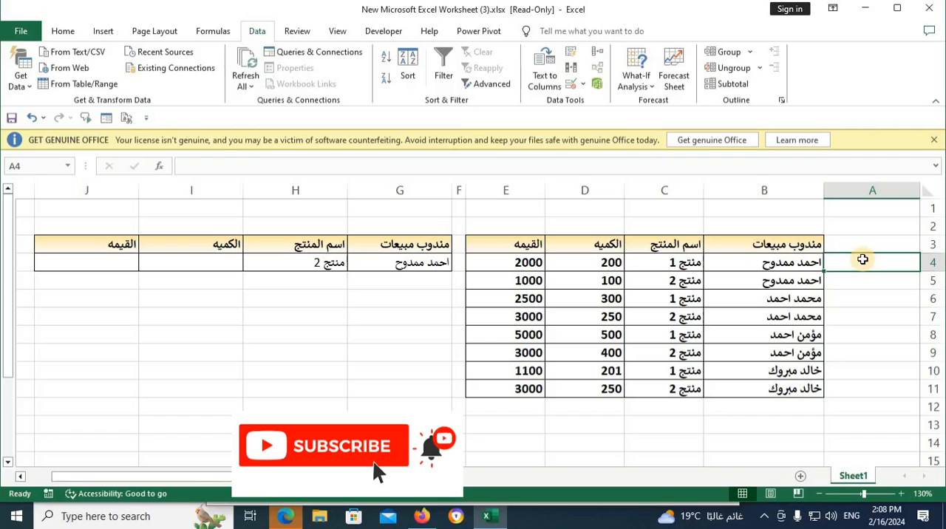
text(=)
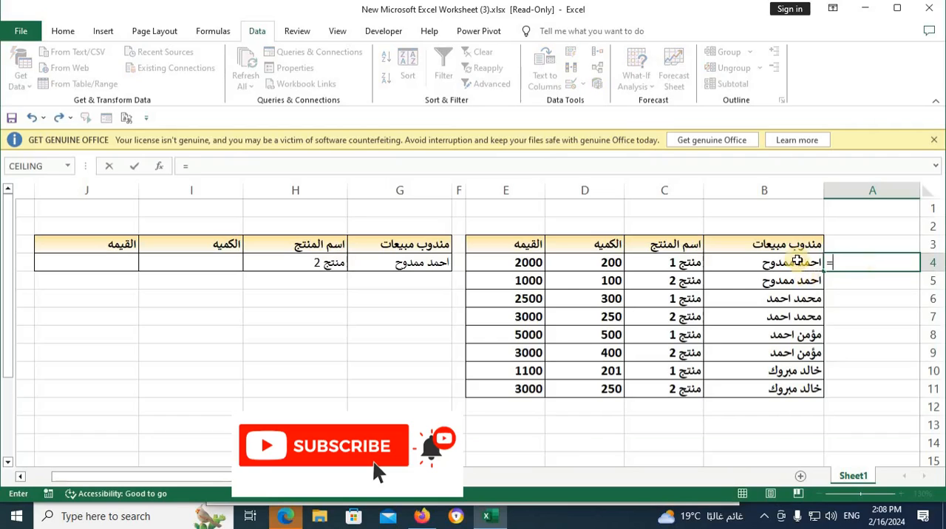
click(796, 260)
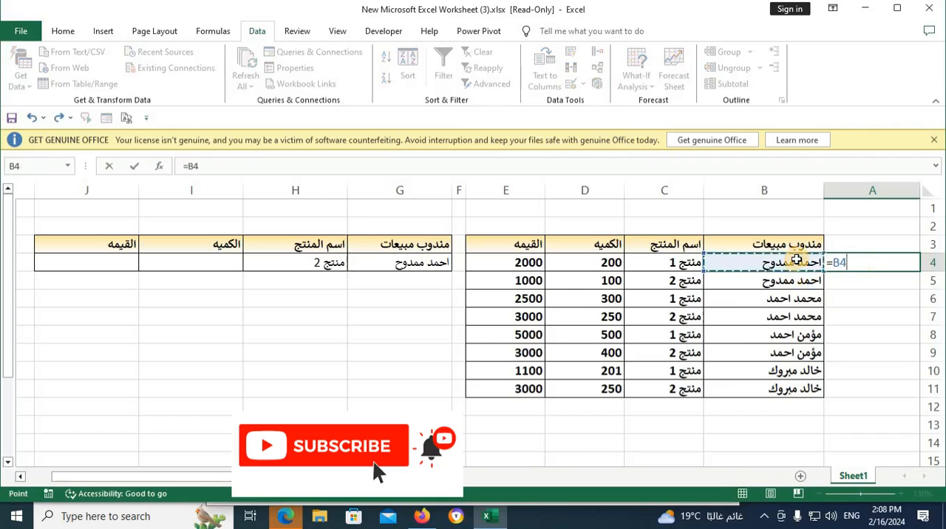
text(&)
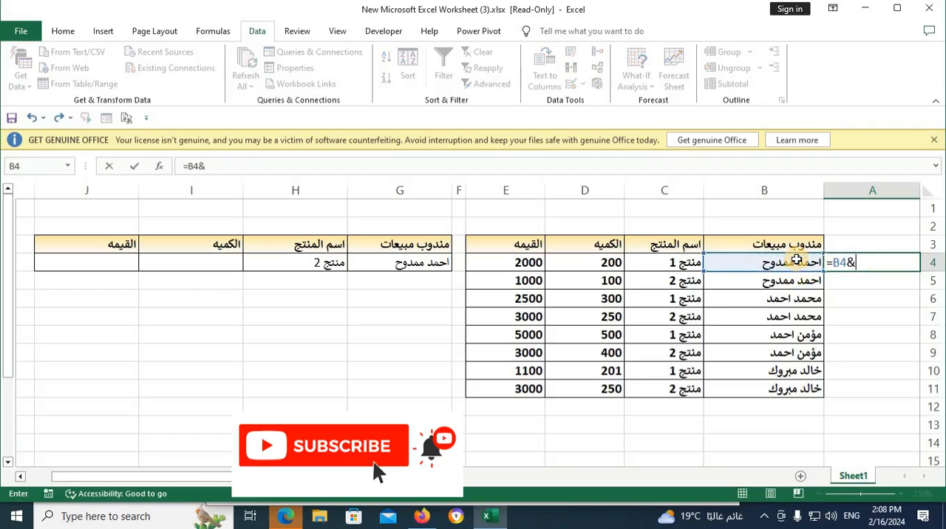
click(688, 263)
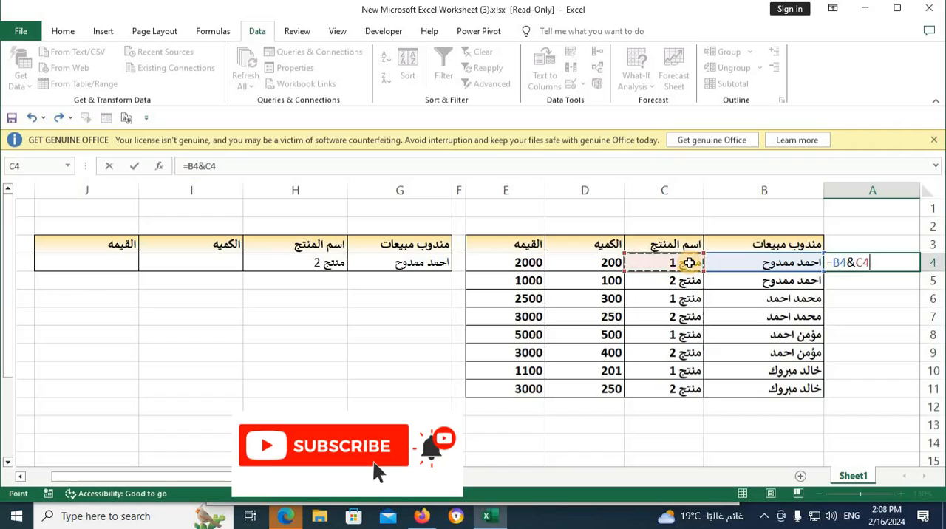
key(Return)
click(857, 268)
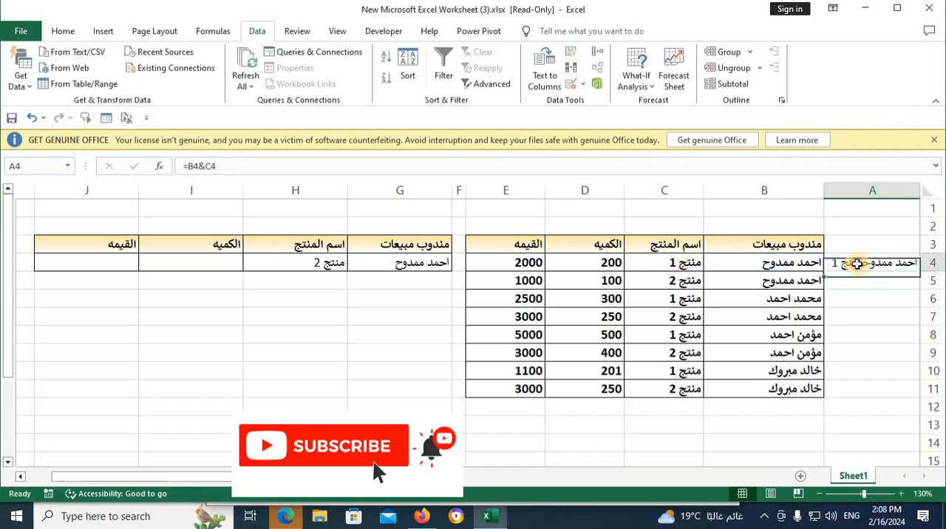
drag(824, 272, 829, 395)
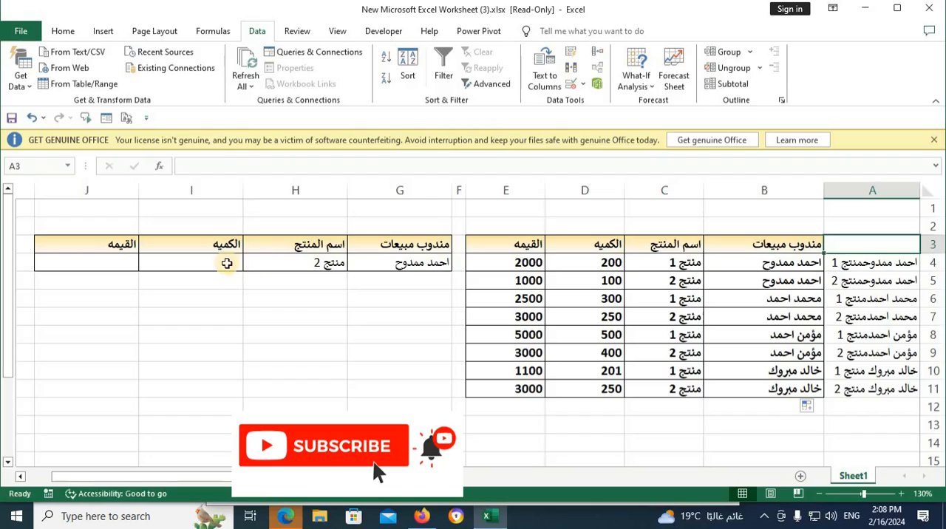
Step: Start a VLOOKUP formula in quantity cell I4 with the joined lookup value G4&H4
click(227, 263)
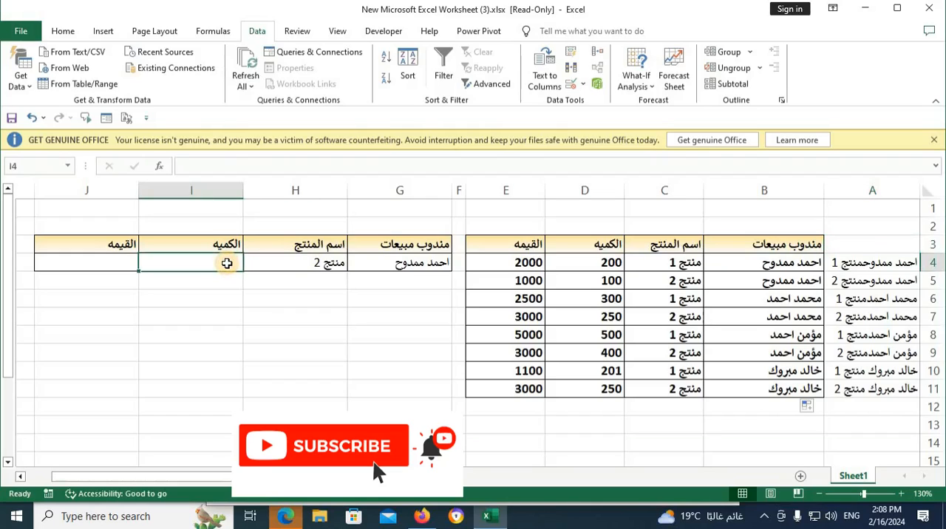
text(=v)
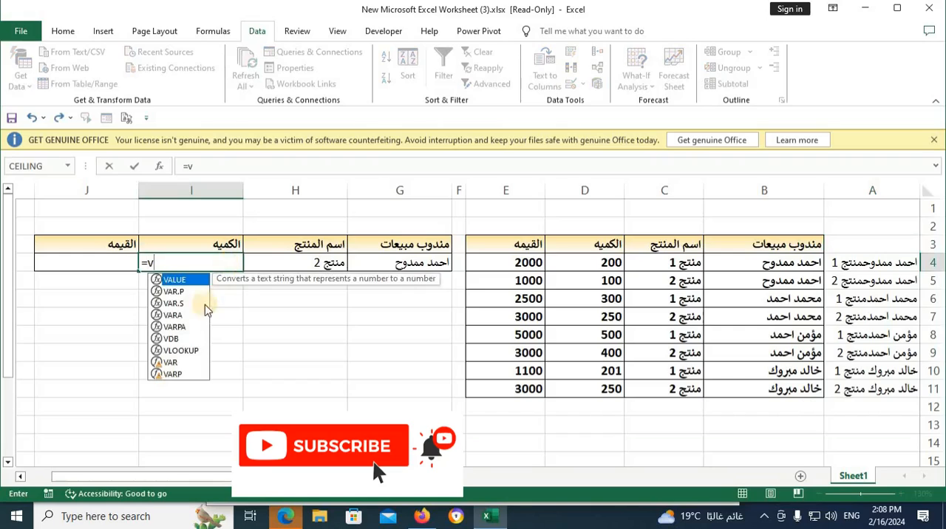
double_click(193, 350)
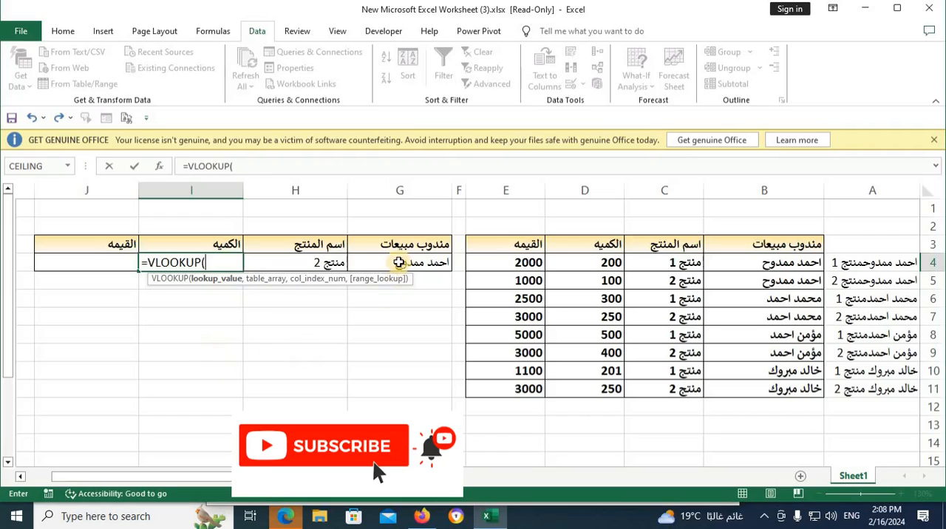
click(398, 262)
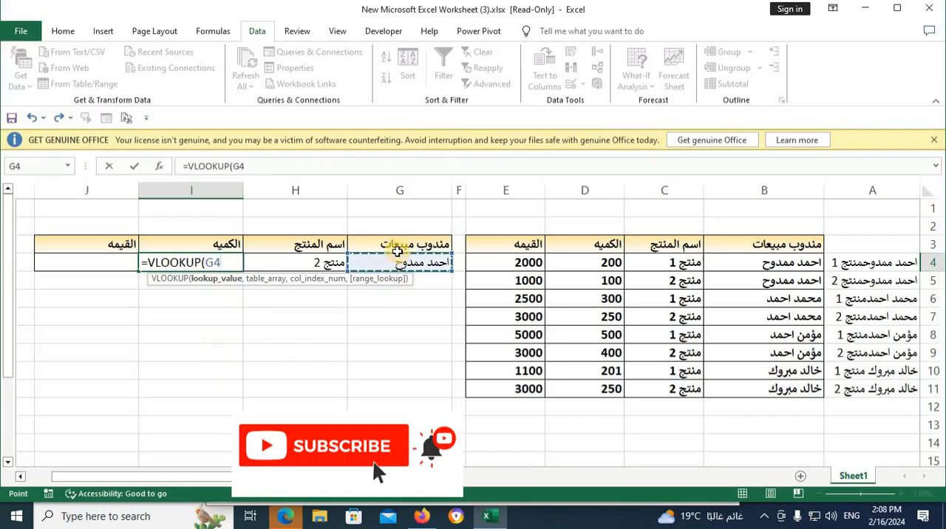
text(&)
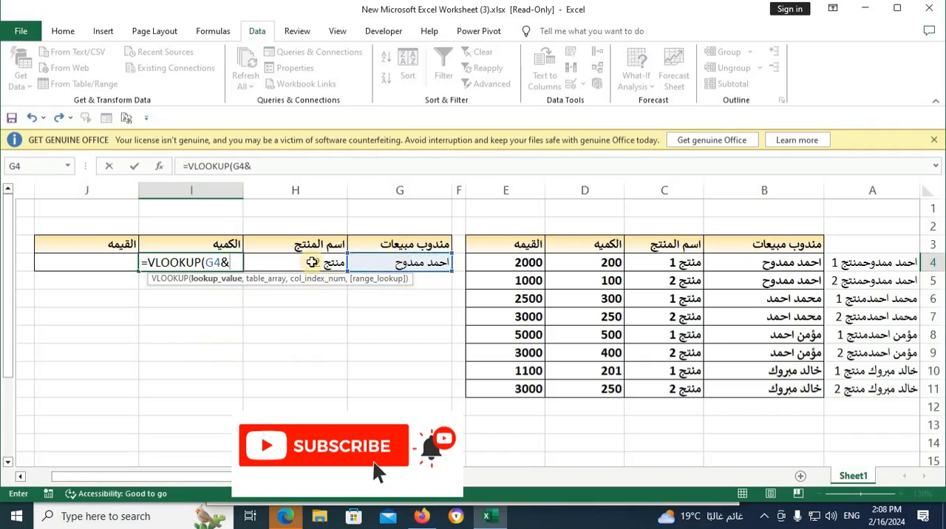
click(314, 261)
text(,)
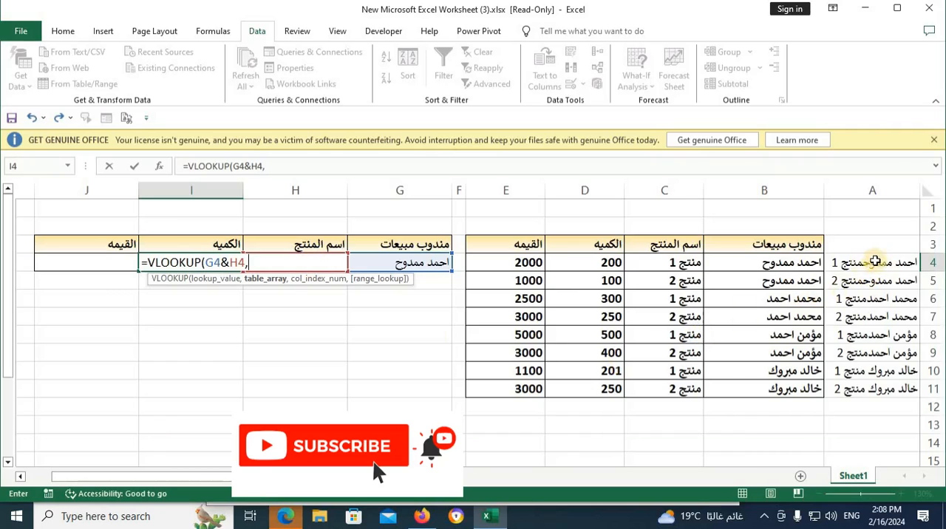
Step: Complete the I4 formula with table range A4:E11, column index 4 and exact match 0
drag(876, 262, 498, 396)
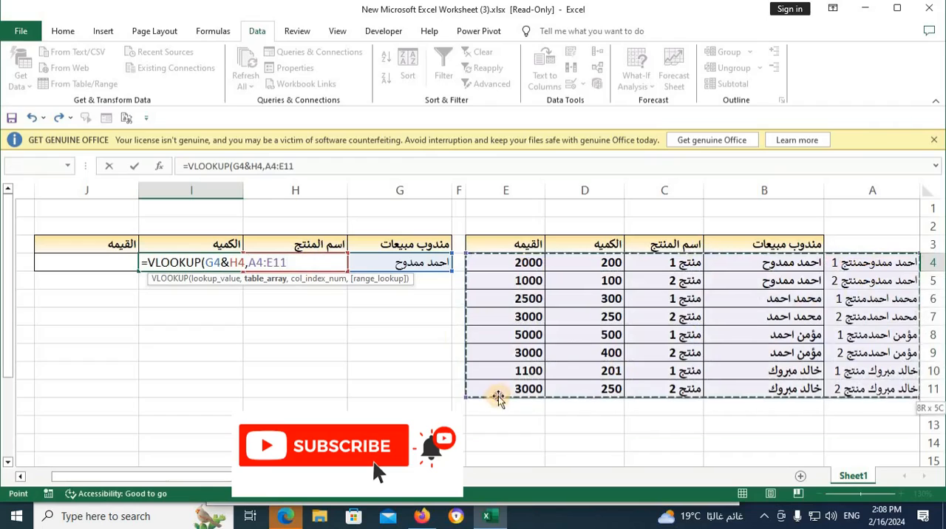
text(,)
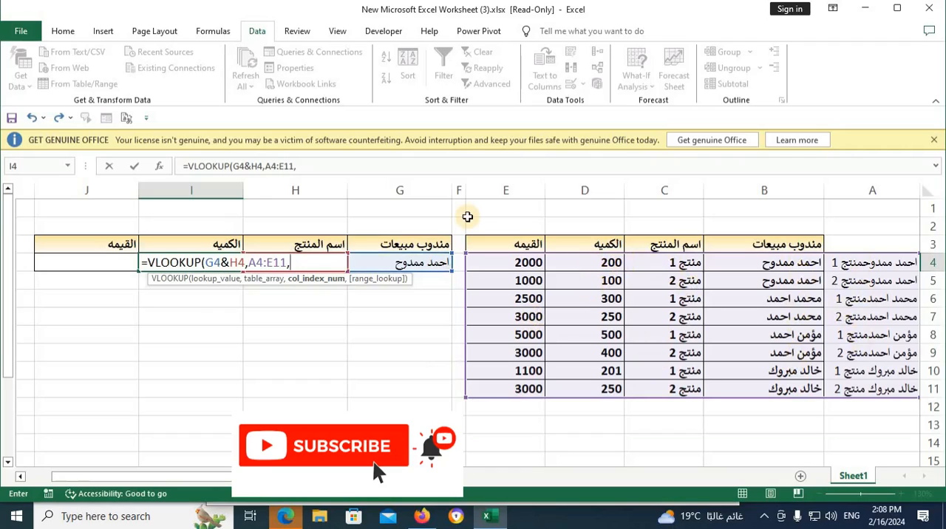
text(4,)
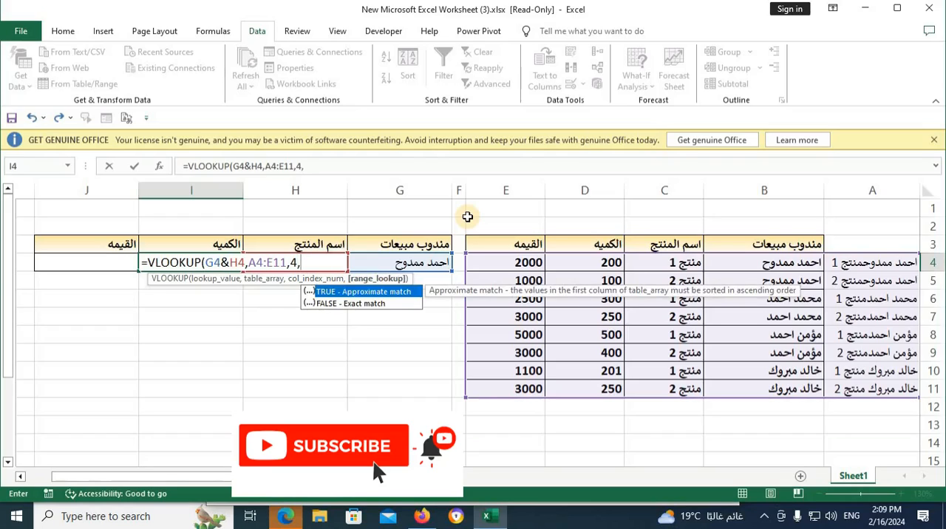
text(0))
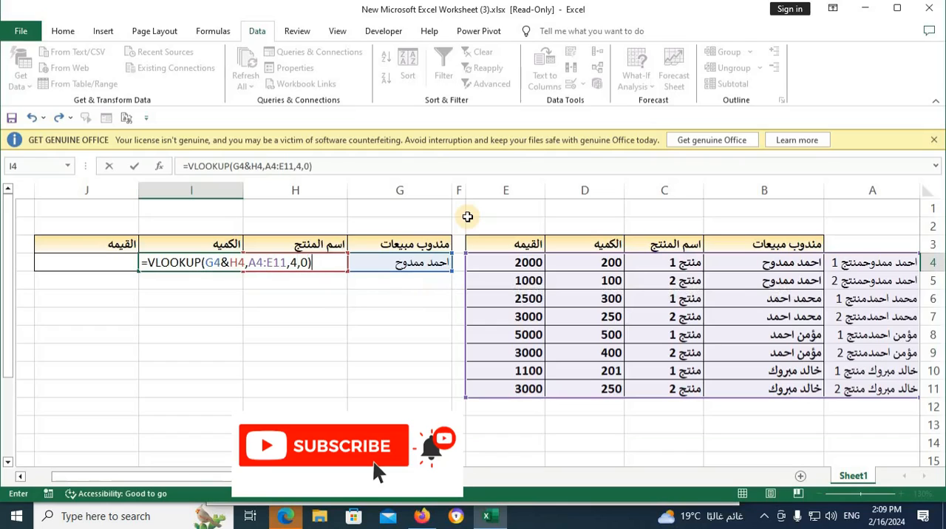
key(Return)
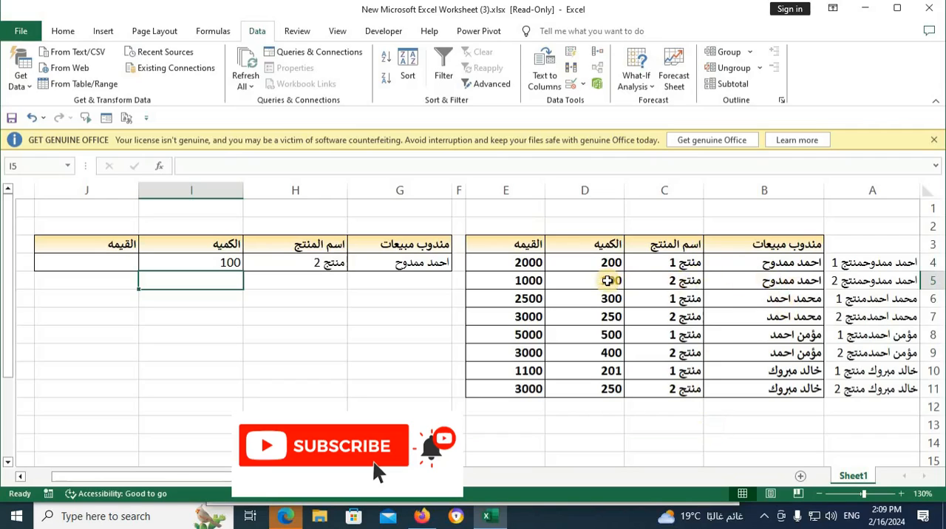
Step: Set the product in H4 to منتج 1 to test the quantity lookup
click(337, 266)
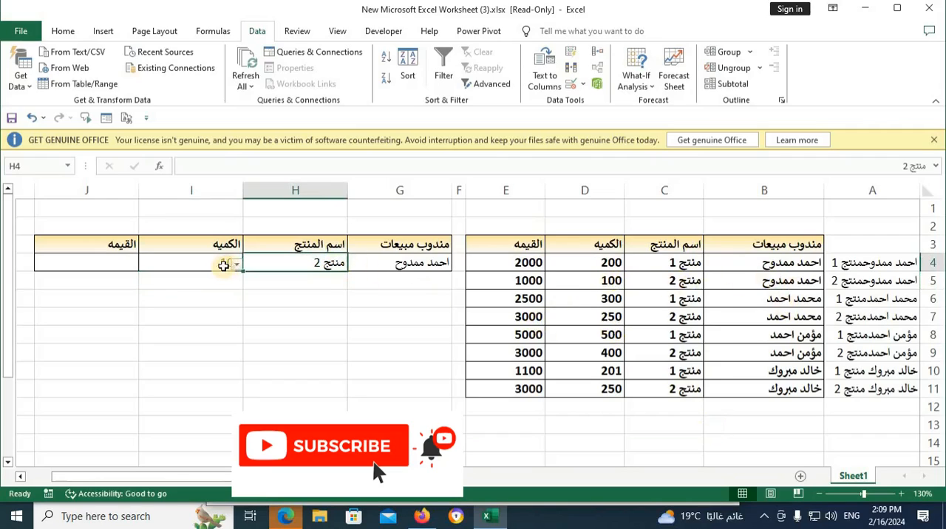
click(236, 264)
click(309, 277)
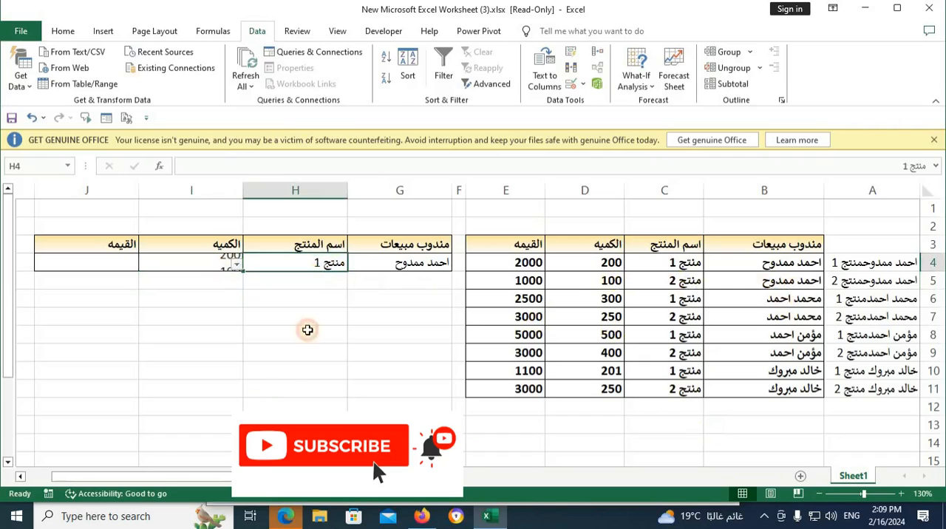
click(223, 293)
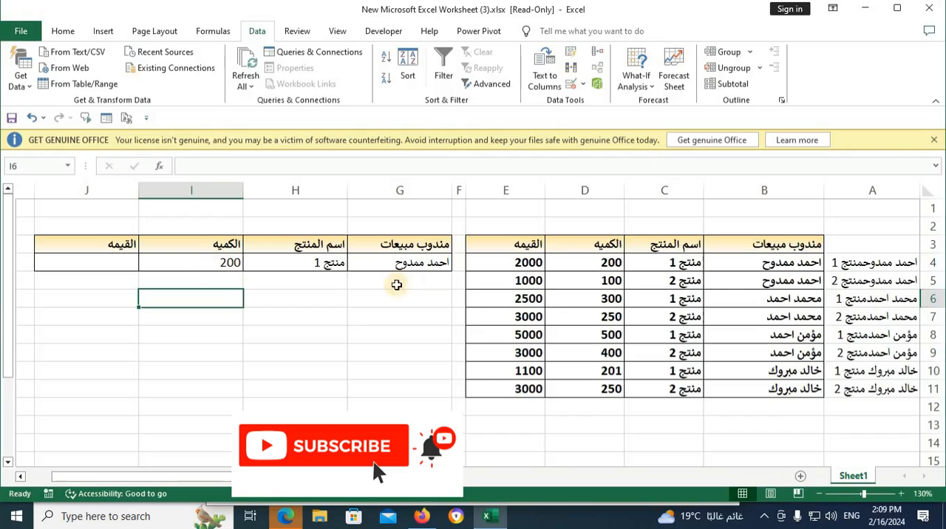
Step: Change the salesperson in G4 to the second name in the list
click(412, 266)
click(341, 264)
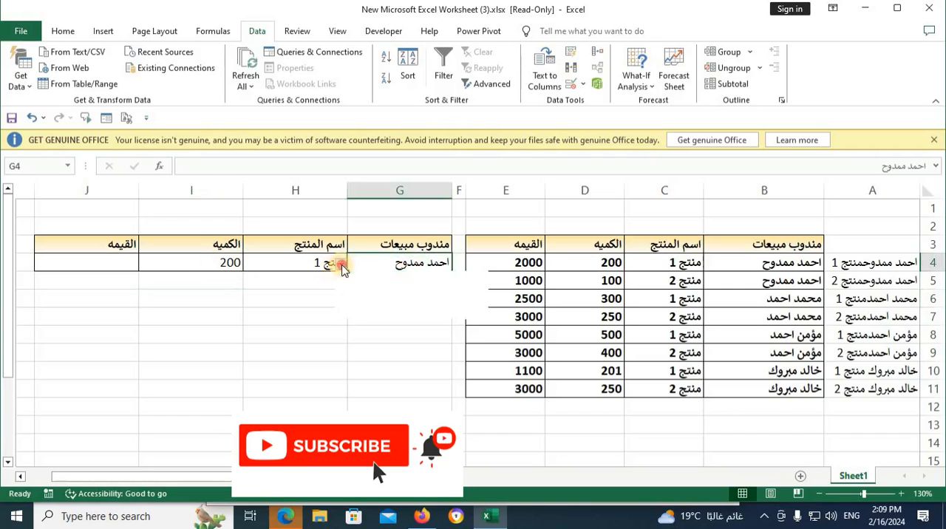
click(425, 290)
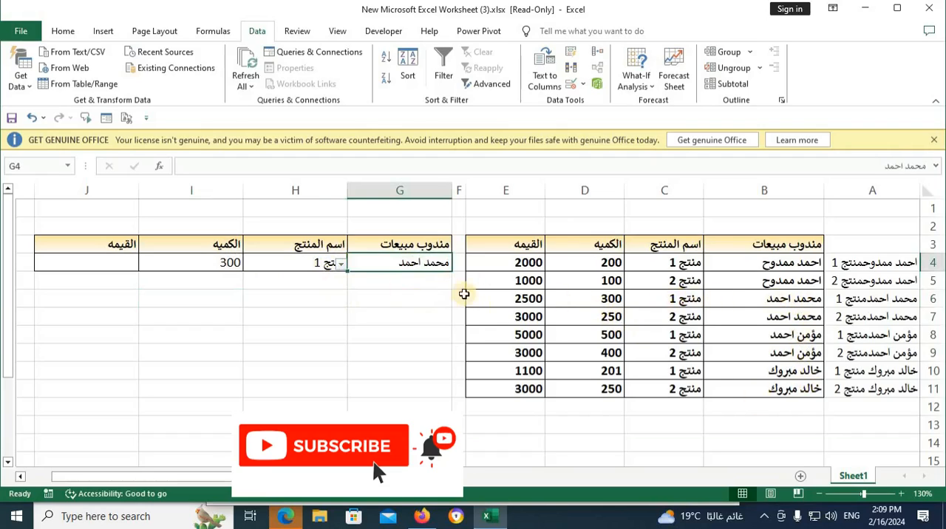
Step: Start a VLOOKUP formula in value cell J4 with the joined lookup value G4&H4
click(108, 260)
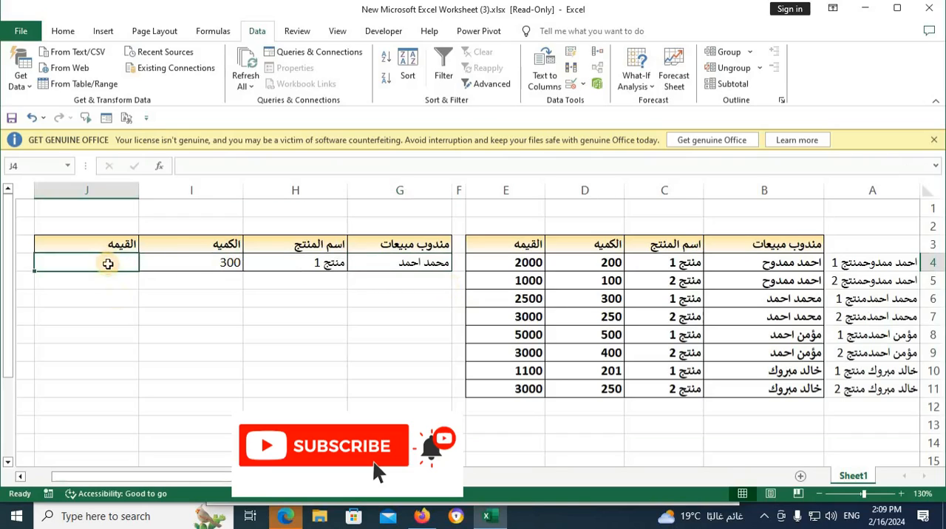
text(=)
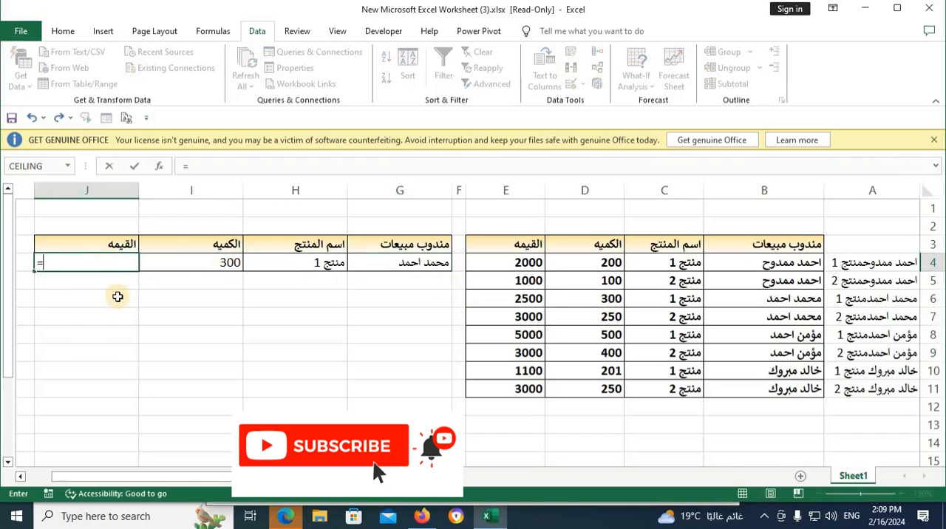
text(v)
double_click(76, 350)
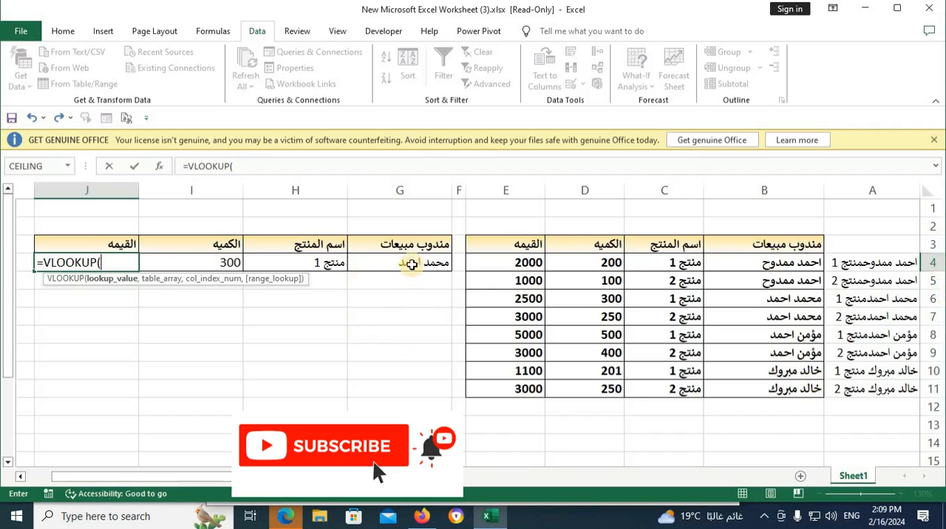
click(412, 263)
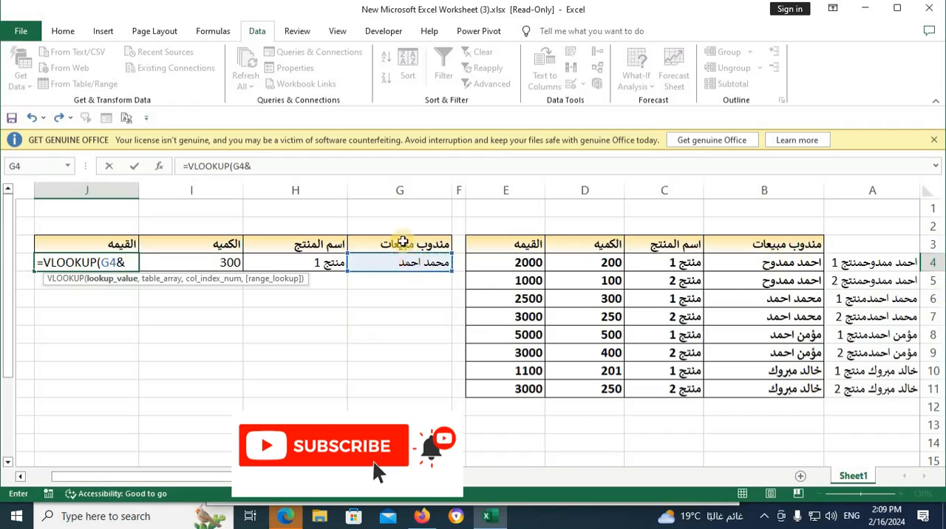
click(314, 264)
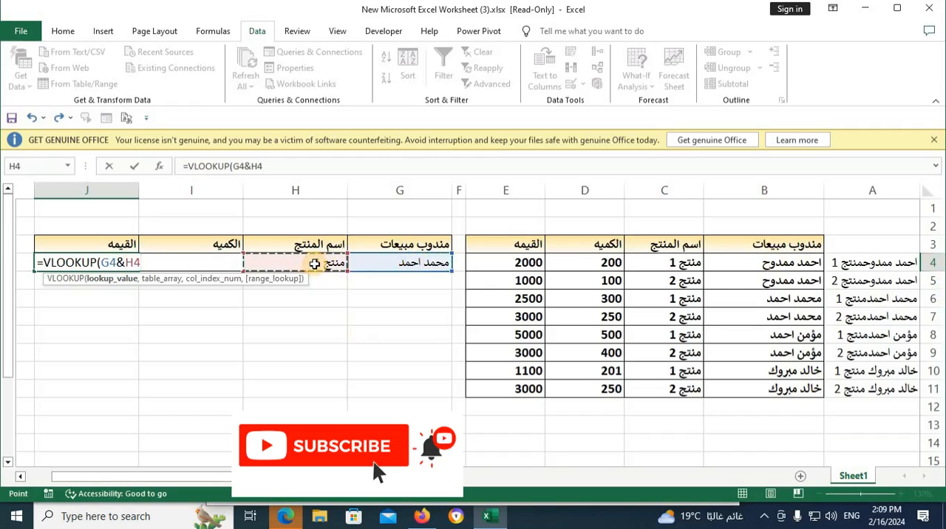
text(,)
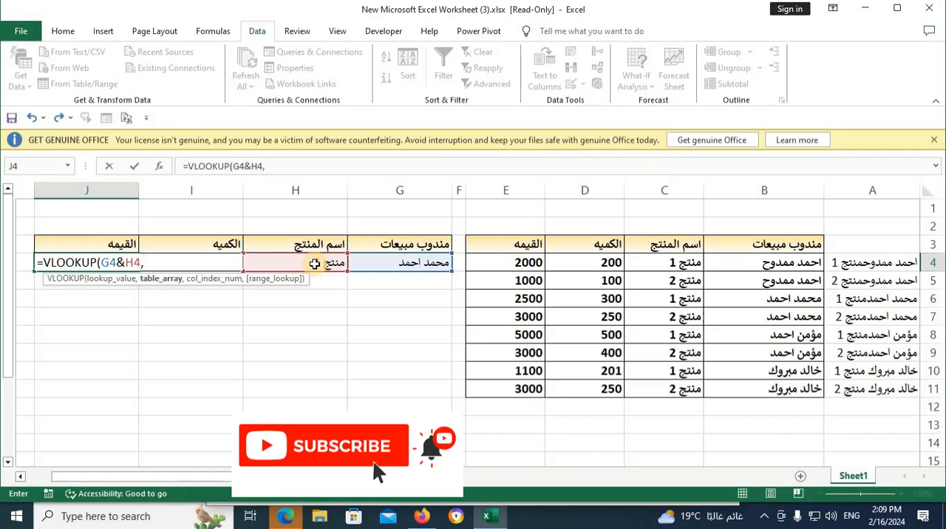
Step: Complete the J4 formula with table range A4:E11, column index 5 and exact match 0, and compare both results with source row 6
drag(860, 264, 536, 396)
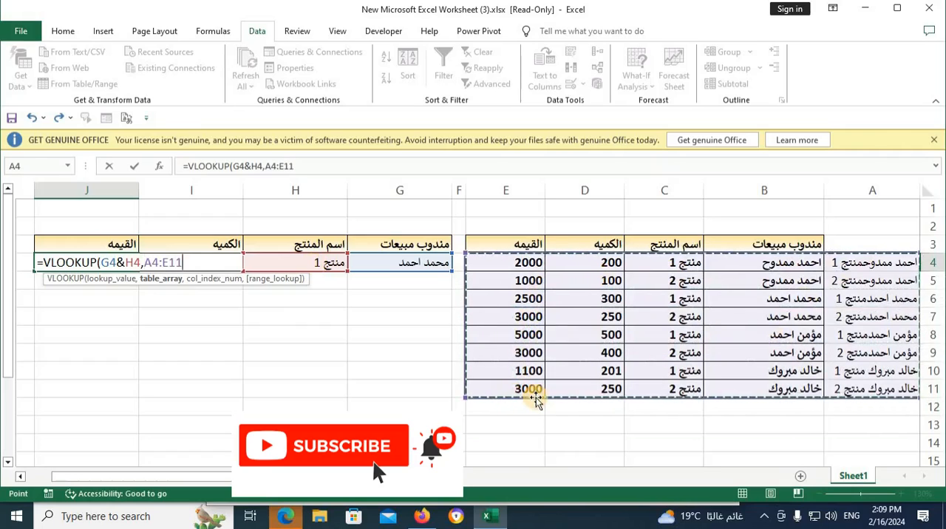
text(,5)
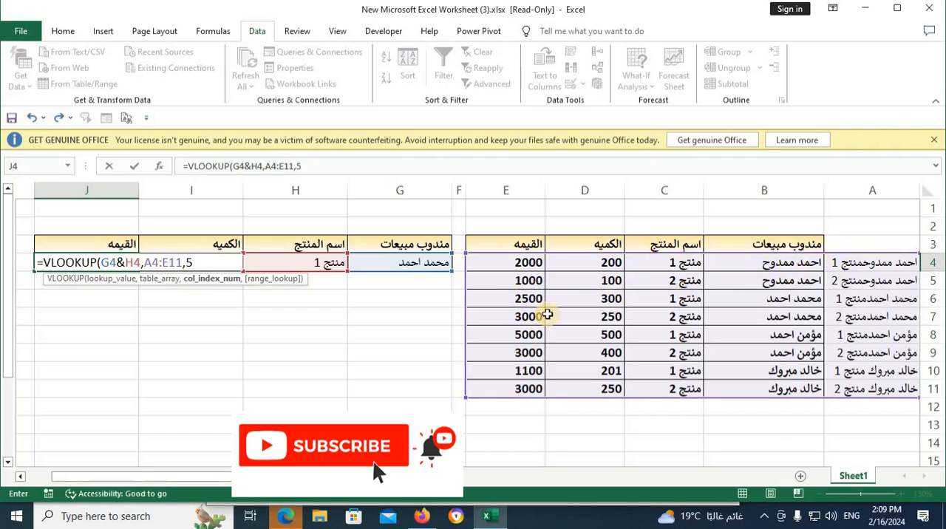
text(,0)
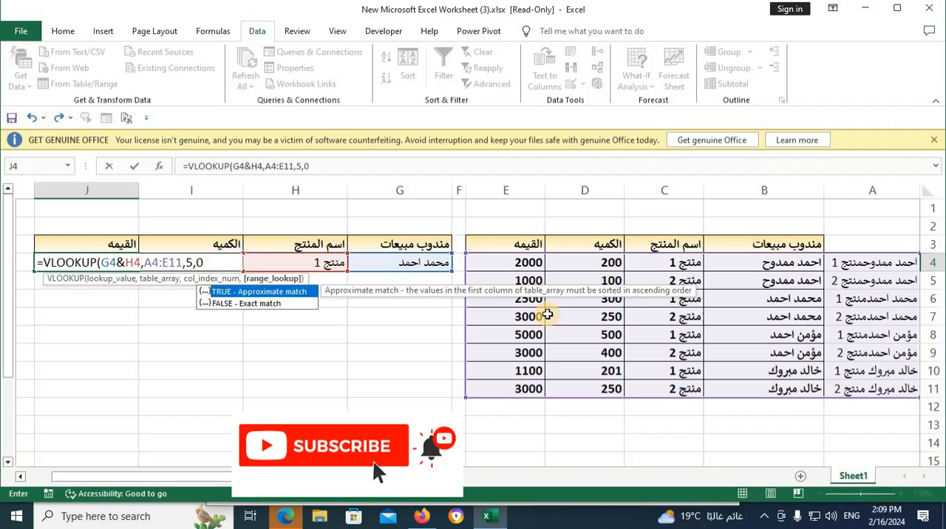
text())
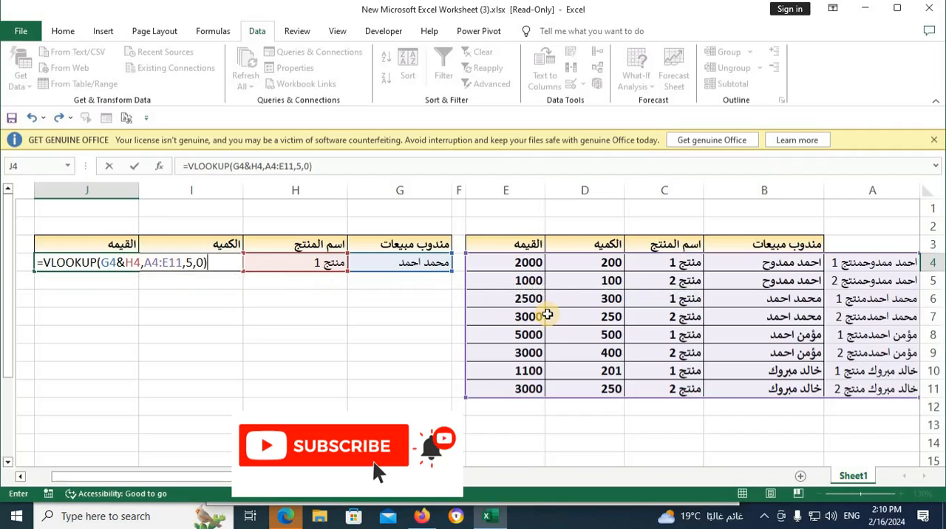
key(Return)
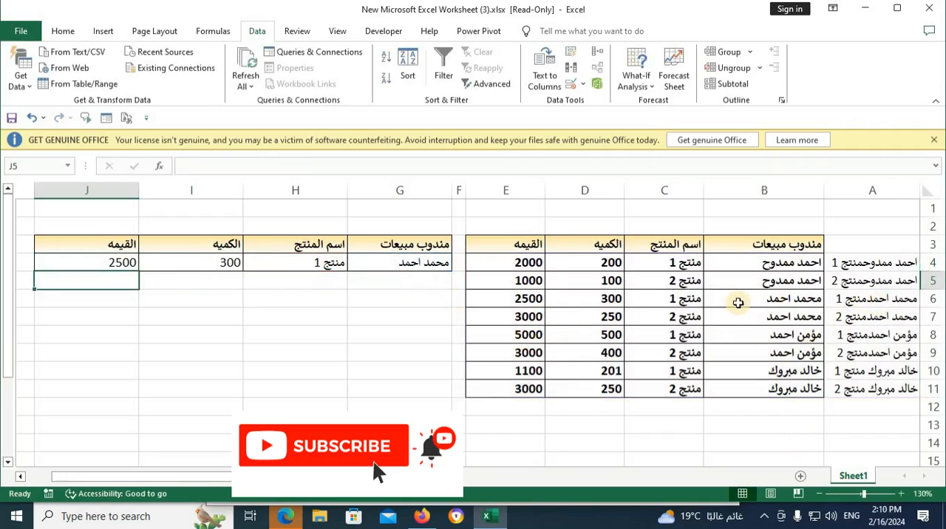
click(607, 297)
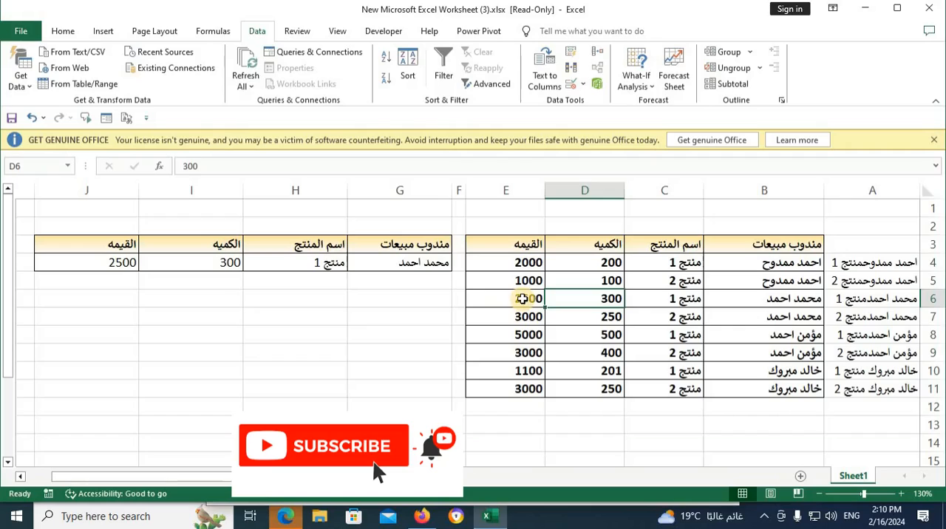
click(521, 300)
Step: Set the product in H4 to منتج 2 to test both lookups
click(290, 263)
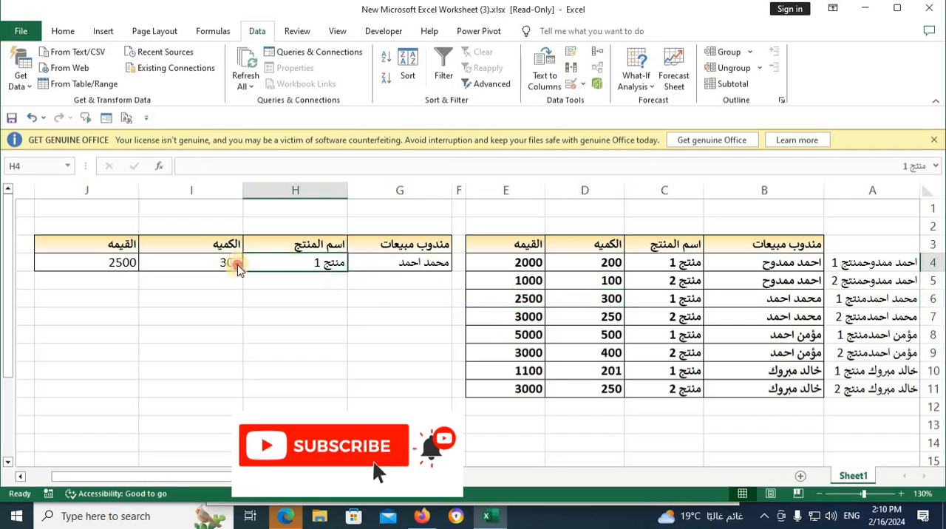
click(237, 262)
click(310, 290)
click(219, 353)
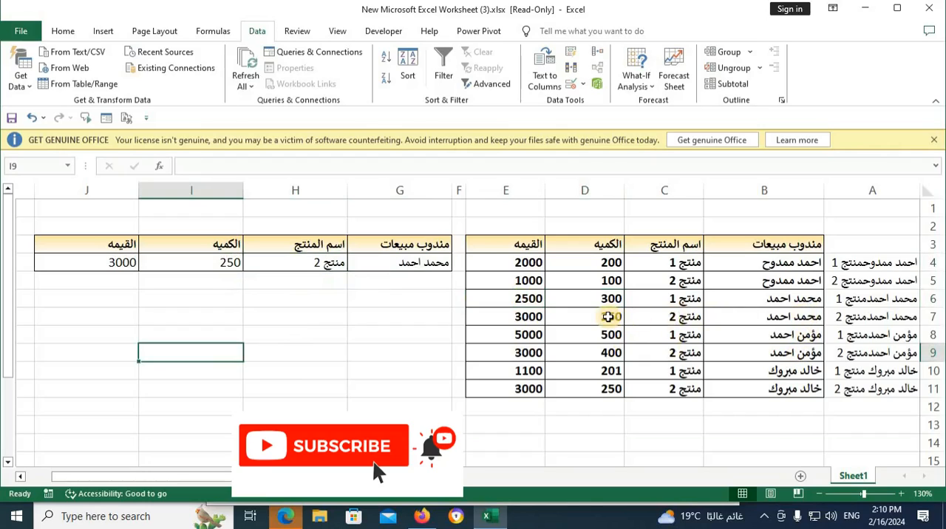
Step: Set the salesperson in G4 to the first name in the list to test both lookups
click(373, 267)
click(340, 264)
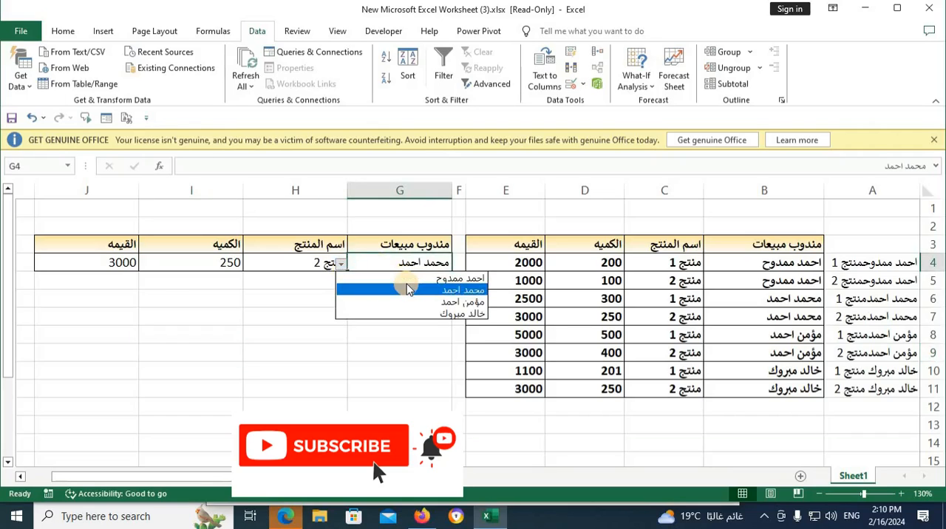
click(408, 279)
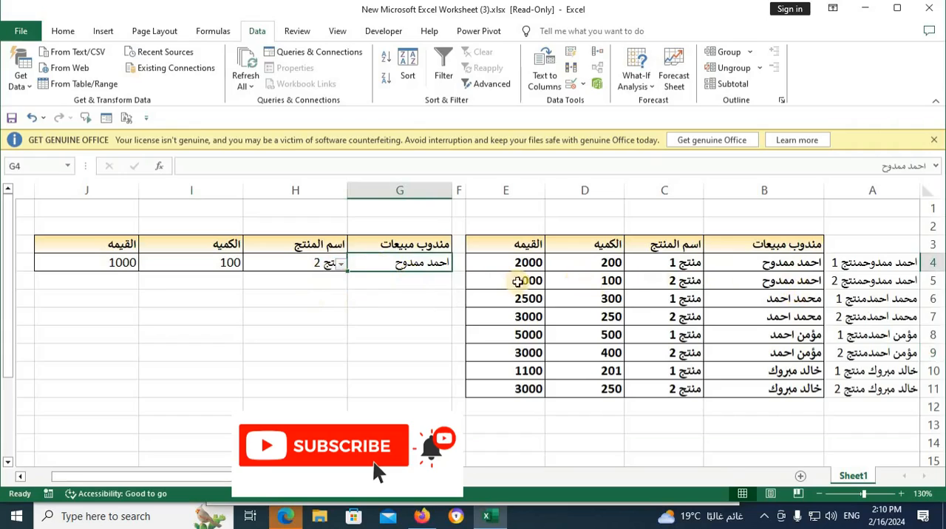
click(432, 349)
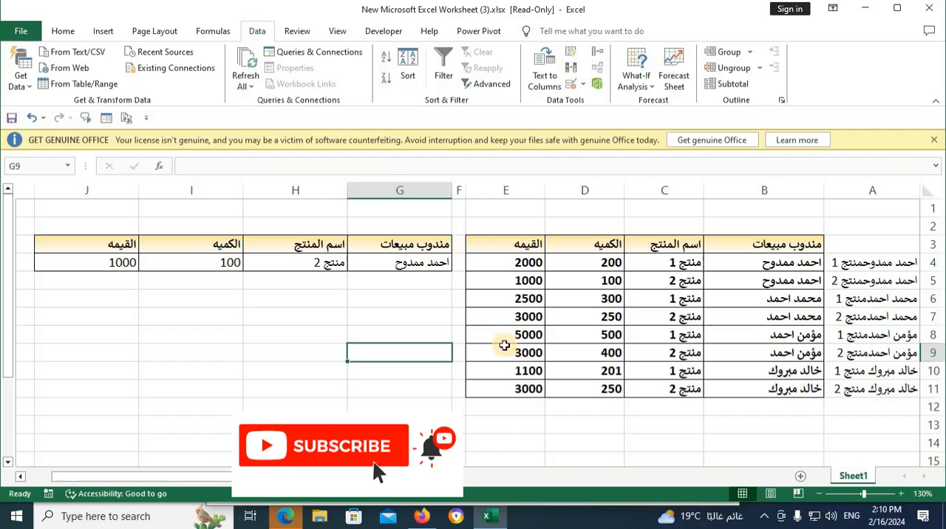
click(440, 323)
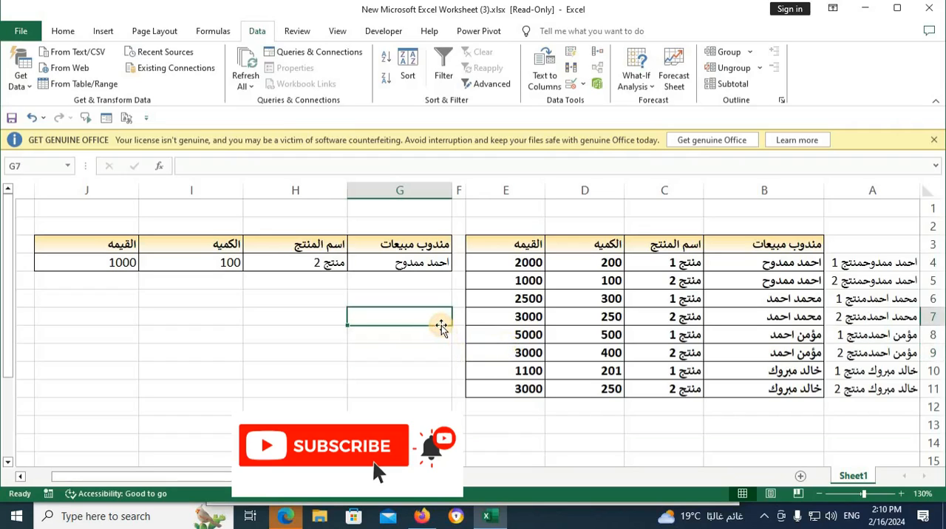